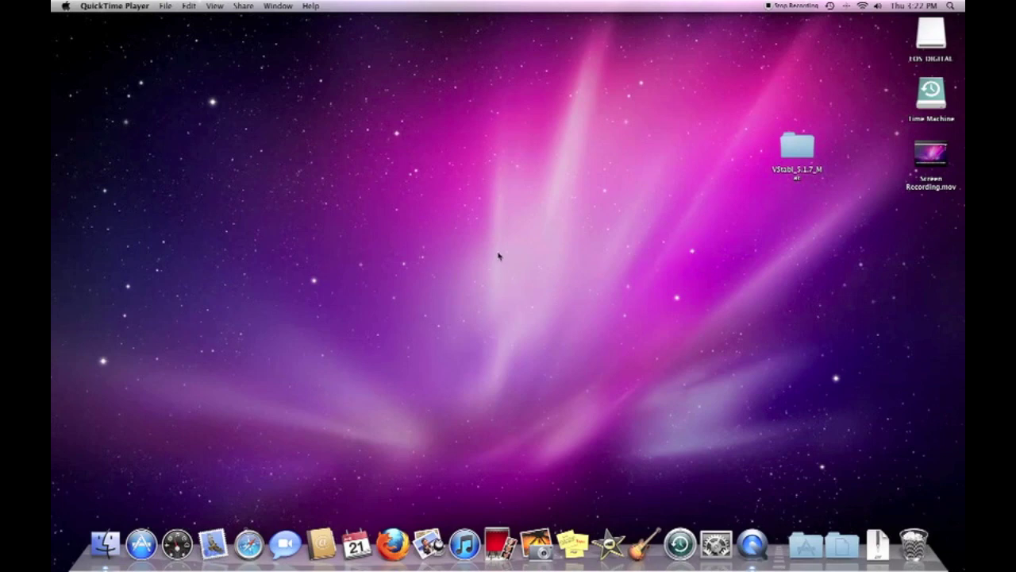
Step: Open the VStabi_5.1.7_Mac folder and pair the Vbar device with the computer over Bluetooth
{"action": "double_click", "coordinate": [794, 155]}
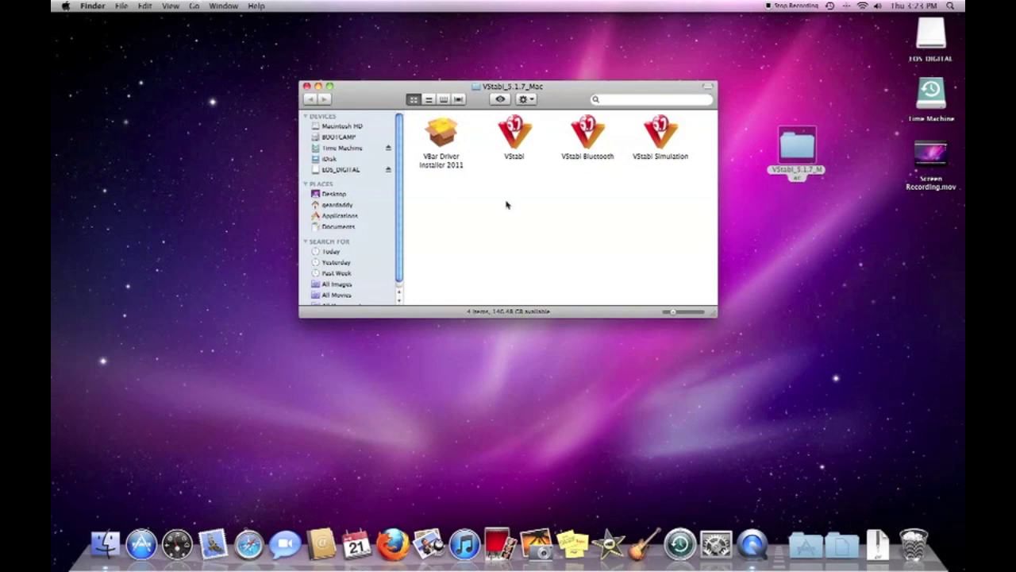
{"action": "left_click", "coordinate": [846, 6]}
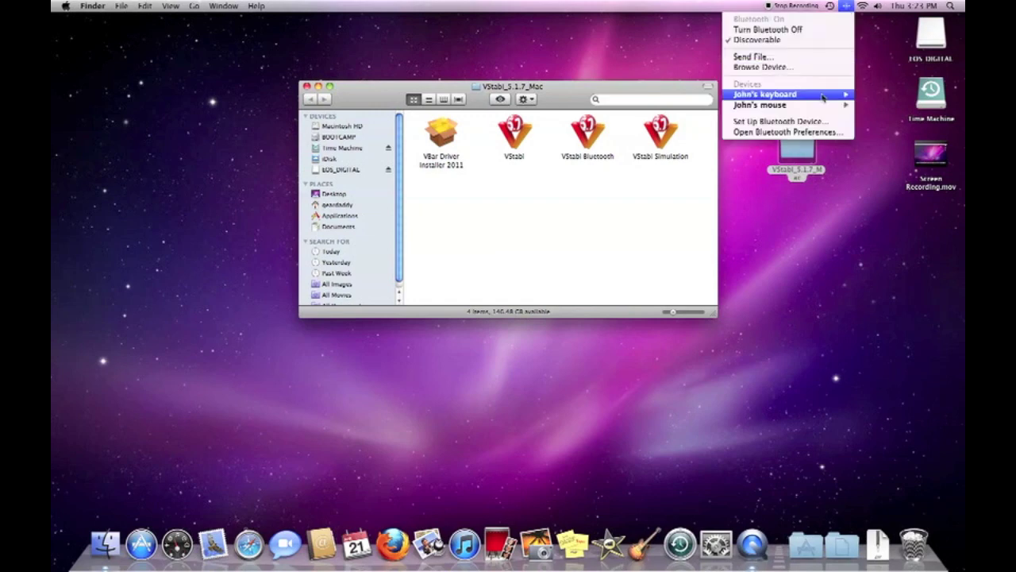
{"action": "left_click", "coordinate": [797, 133]}
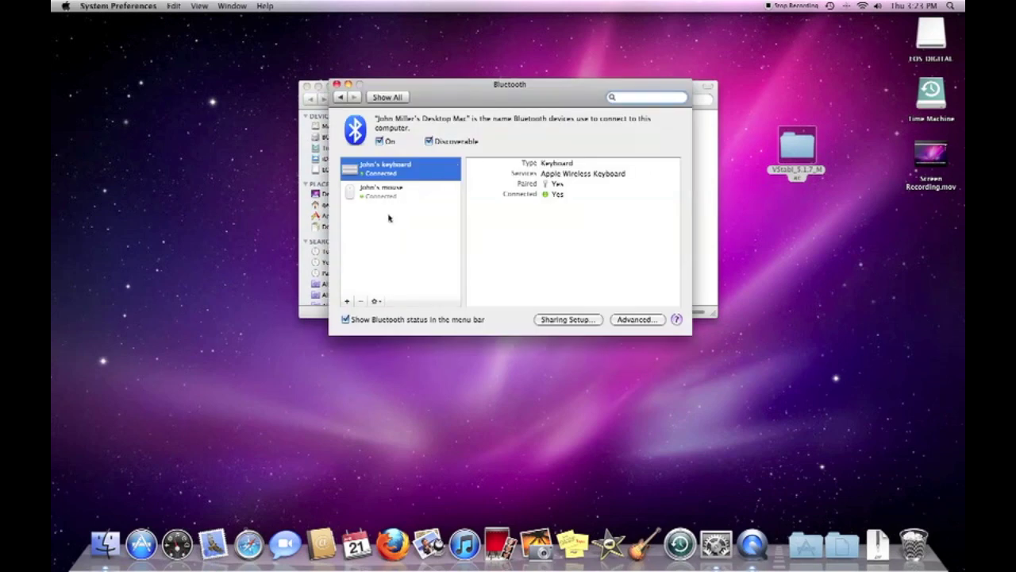
{"action": "left_click", "coordinate": [348, 302]}
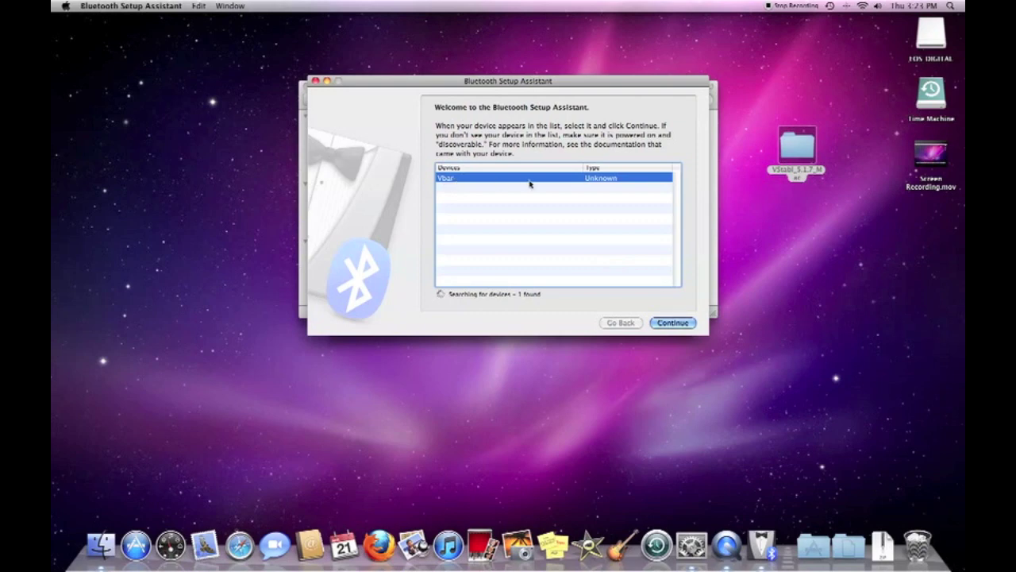
{"action": "left_click", "coordinate": [672, 324]}
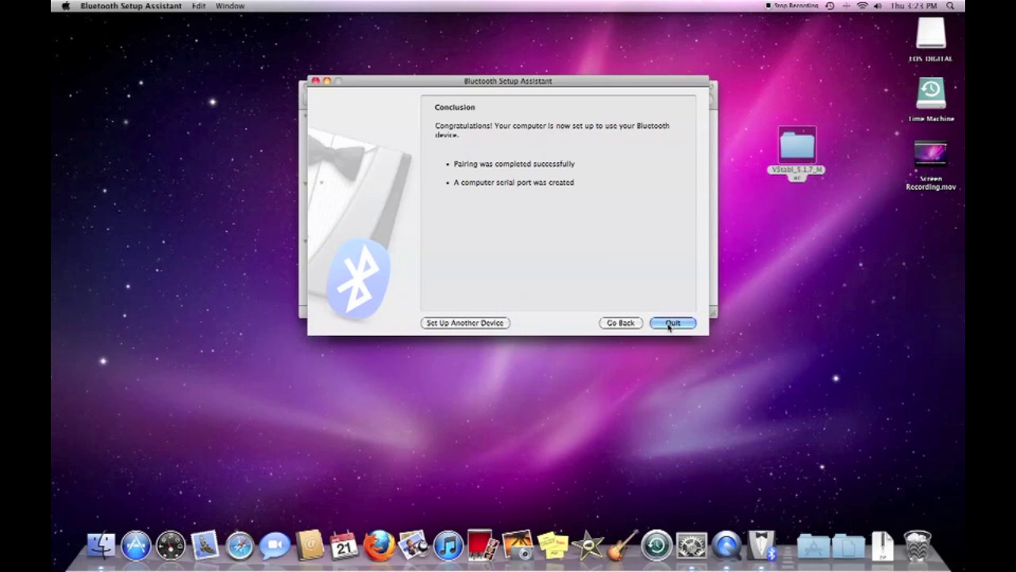
{"action": "left_click", "coordinate": [672, 323]}
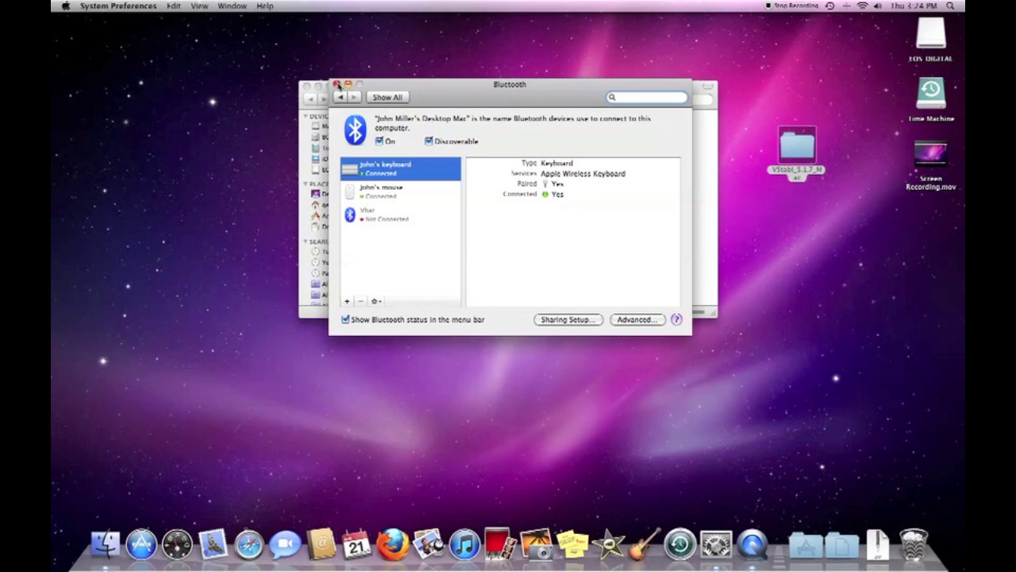
{"action": "left_click", "coordinate": [337, 84]}
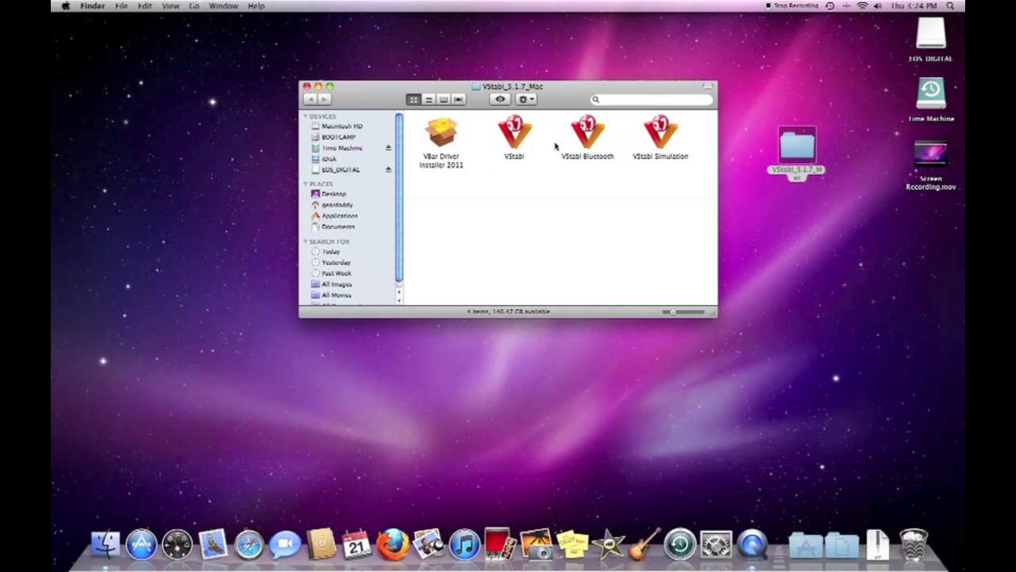
Step: Open Info.plist from the VStabi Bluetooth package contents in TextEdit and enlarge its window to show the whole file
{"action": "right_click", "coordinate": [585, 141]}
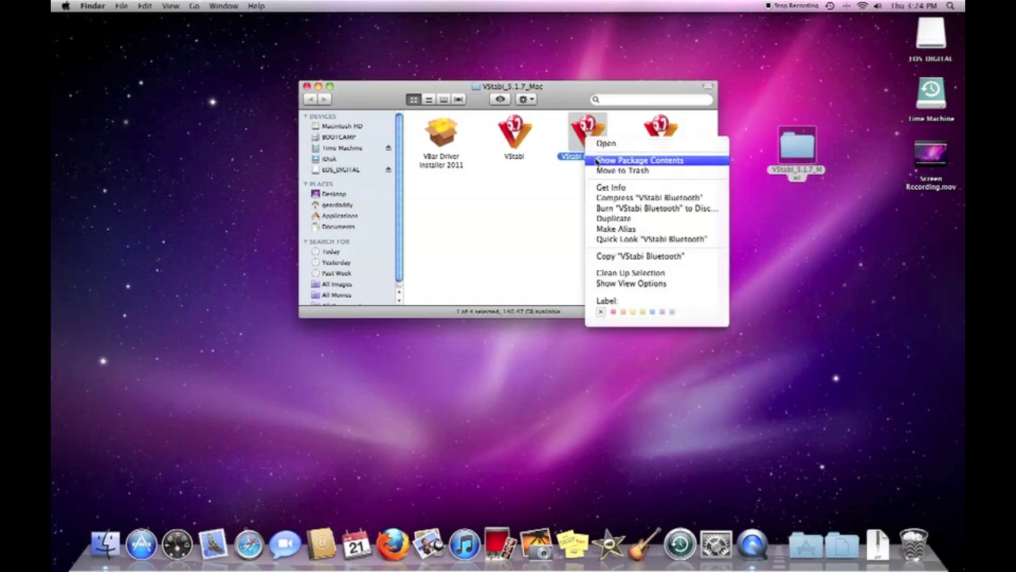
{"action": "left_click", "coordinate": [597, 162]}
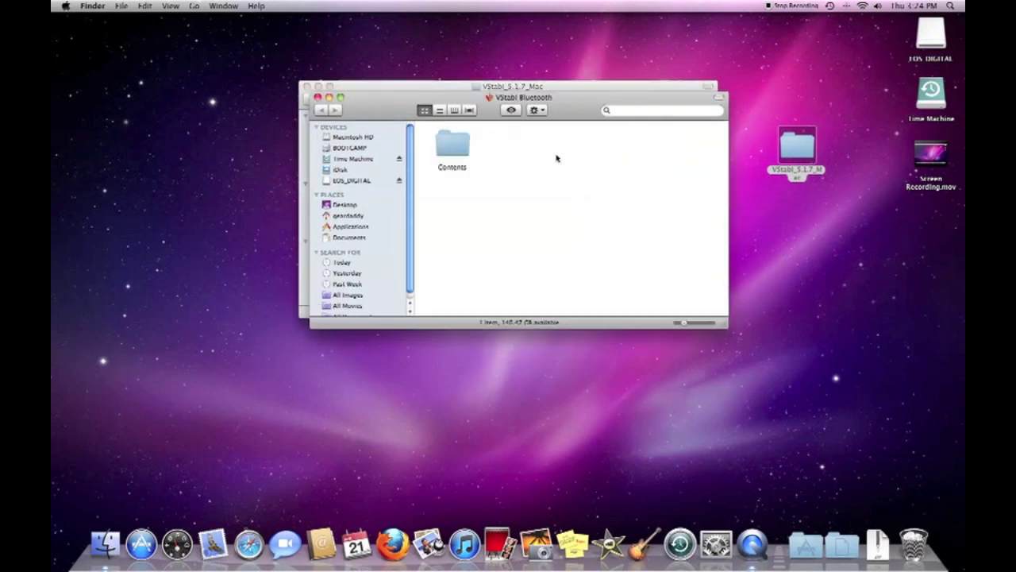
{"action": "double_click", "coordinate": [459, 155]}
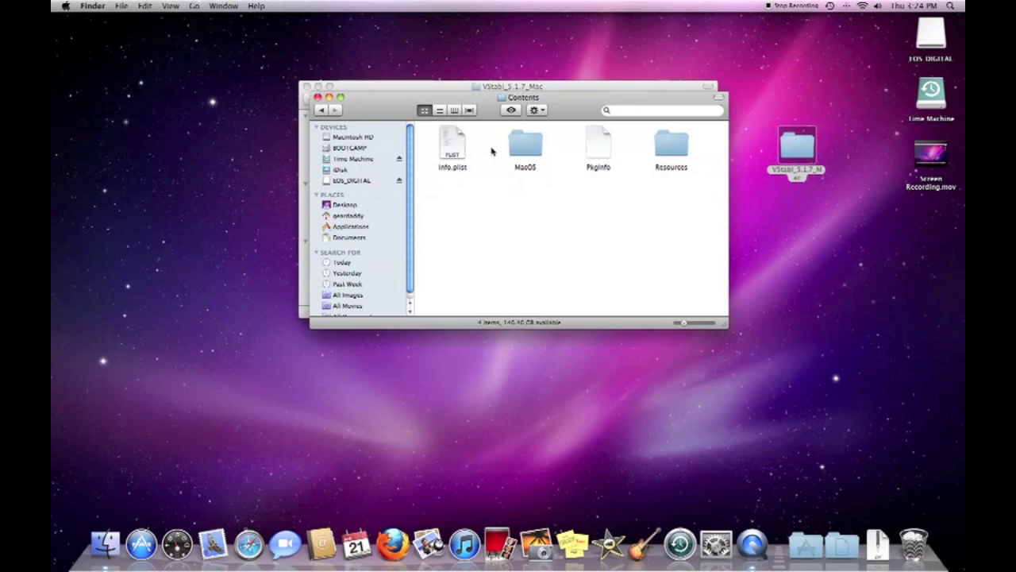
{"action": "right_click", "coordinate": [447, 153]}
{"action": "mouse_move", "coordinate": [475, 166]}
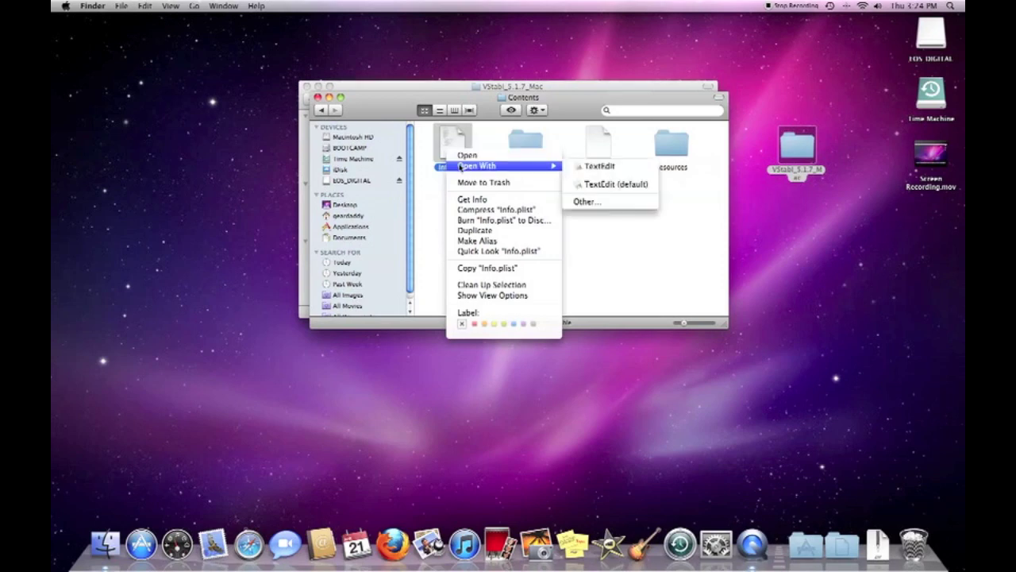
{"action": "left_click", "coordinate": [626, 168]}
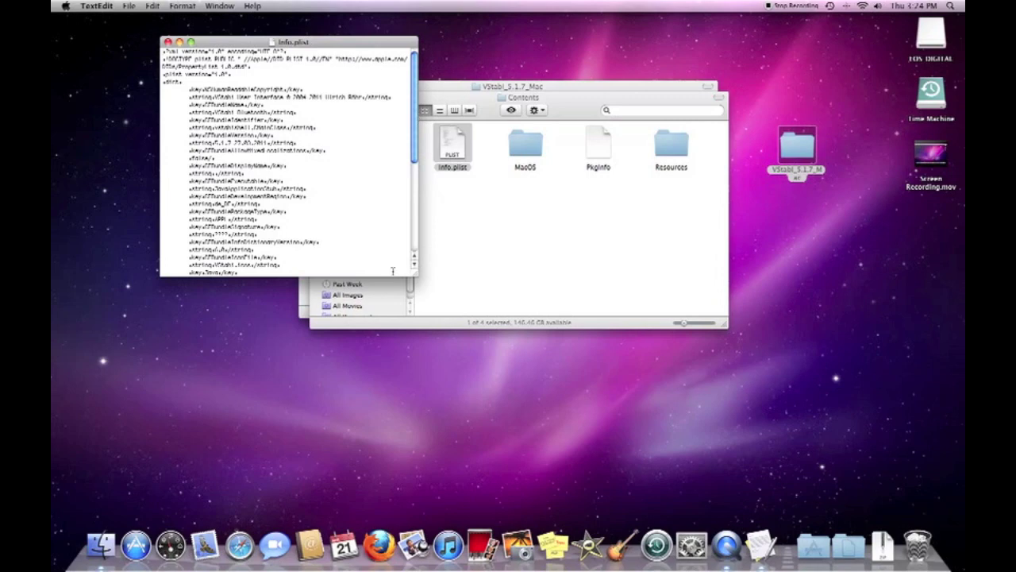
{"action": "left_click_drag", "start_coordinate": [417, 274], "coordinate": [512, 449]}
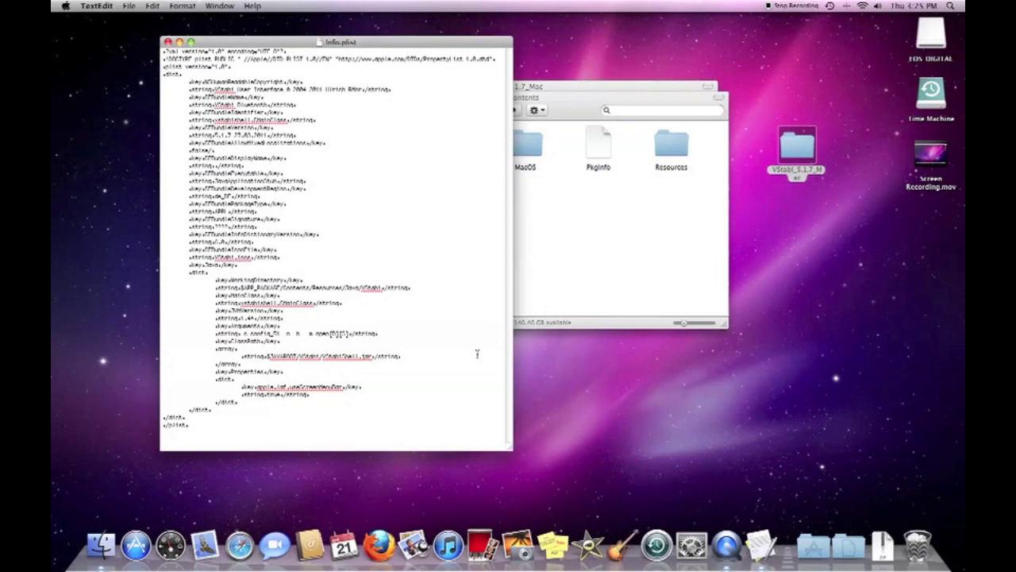
Step: Delete the -h option from the Arguments string in Info.plist, save the file, and close it and the Contents folder
{"action": "key", "text": "BackSpace"}
{"action": "key", "text": "BackSpace"}
{"action": "key", "text": "BackSpace"}
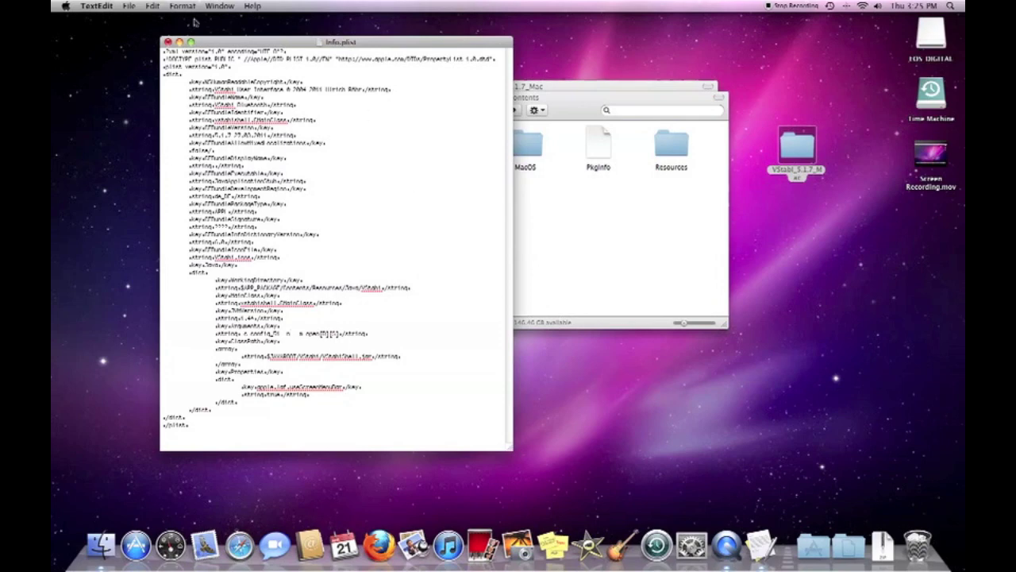
{"action": "left_click", "coordinate": [129, 6]}
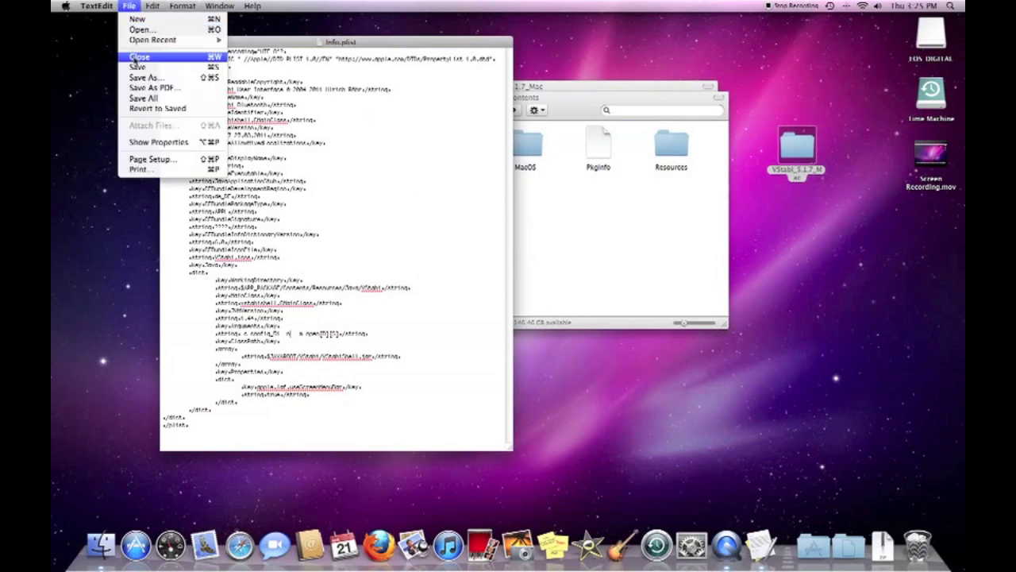
{"action": "left_click", "coordinate": [137, 66]}
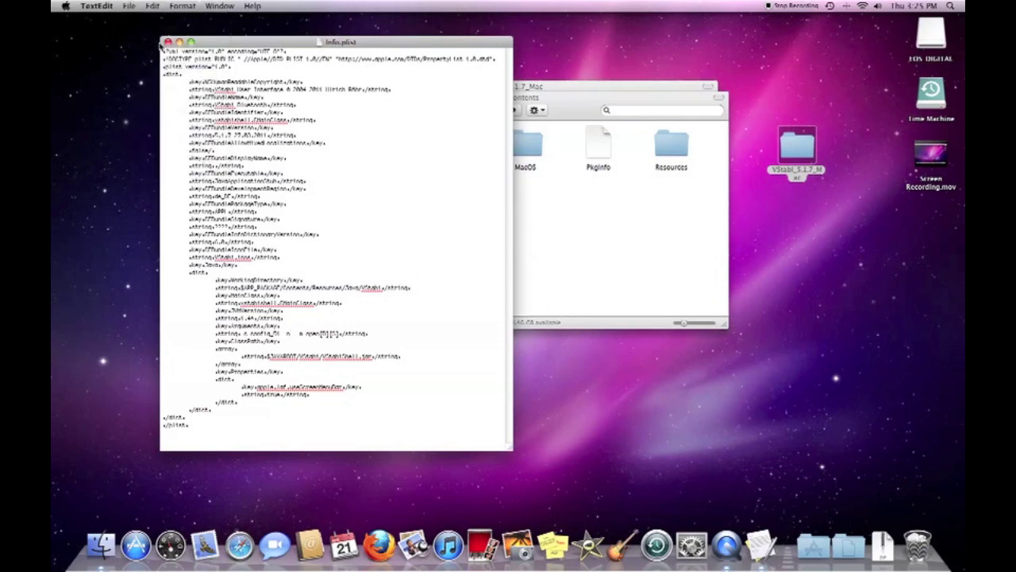
{"action": "left_click", "coordinate": [168, 41]}
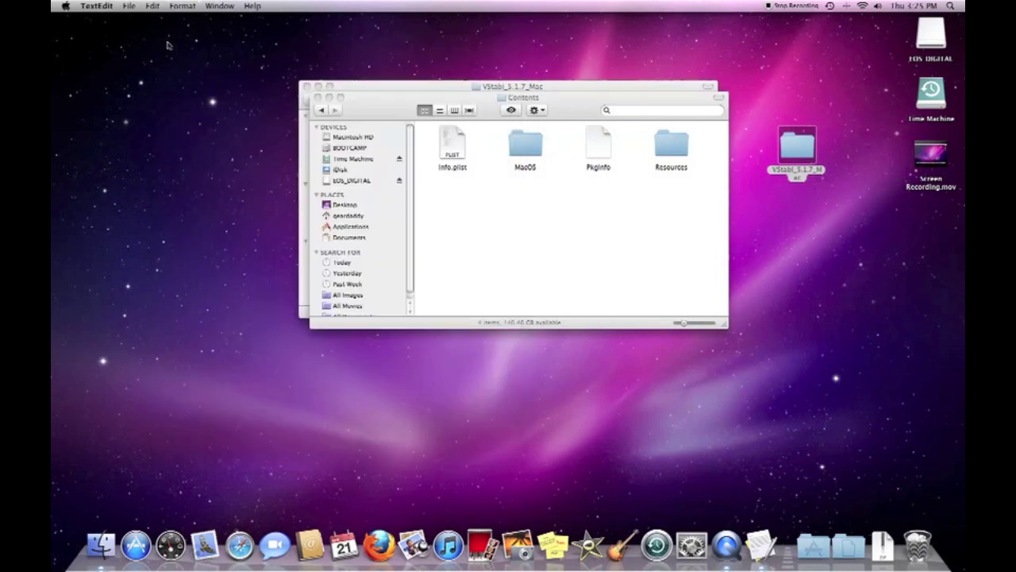
{"action": "left_click", "coordinate": [380, 103]}
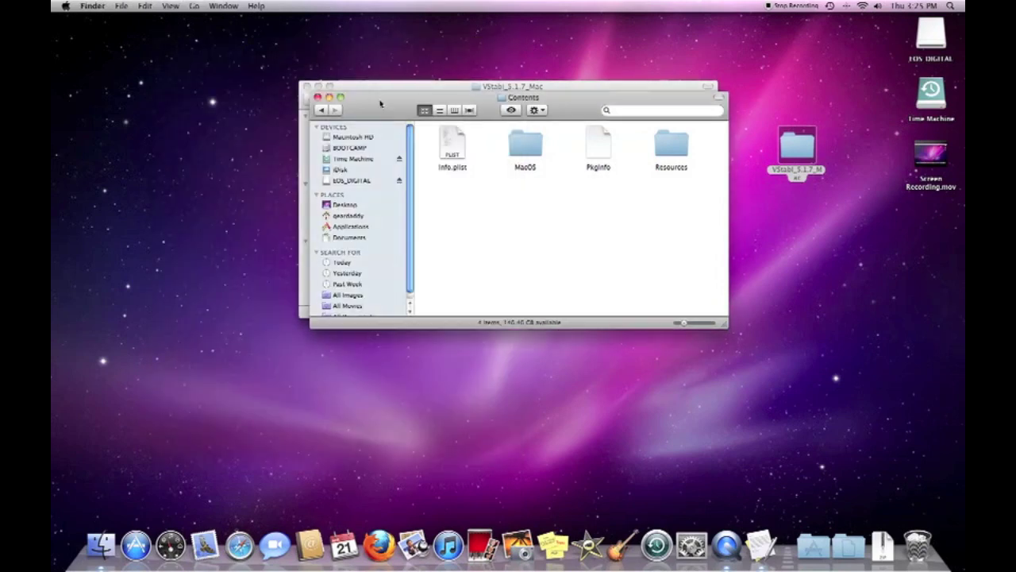
{"action": "left_click", "coordinate": [318, 97]}
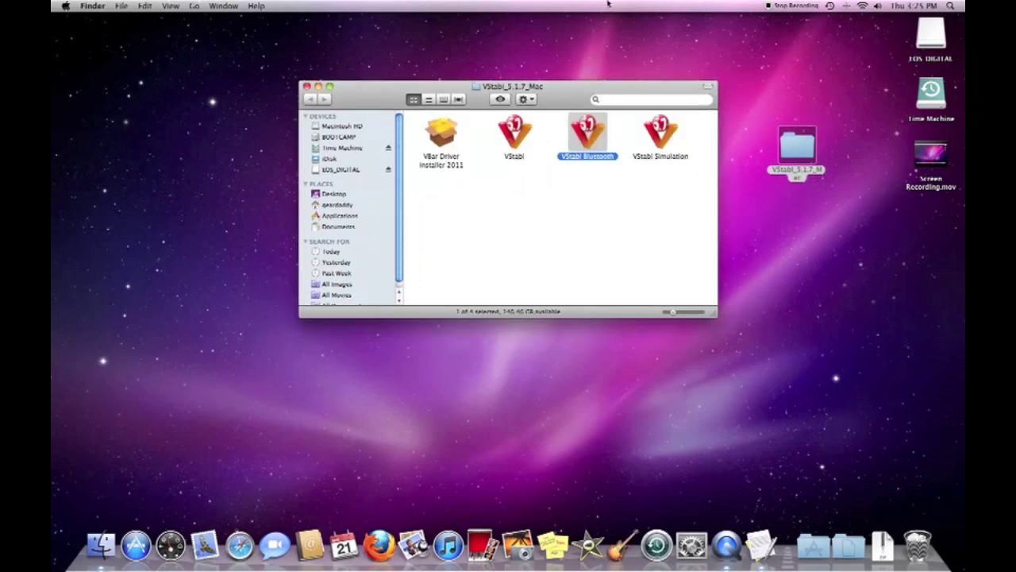
Step: Copy the path /dev/tty.Vbar-DevB from the serial port settings of the Vbar Bluetooth device
{"action": "left_click", "coordinate": [847, 6]}
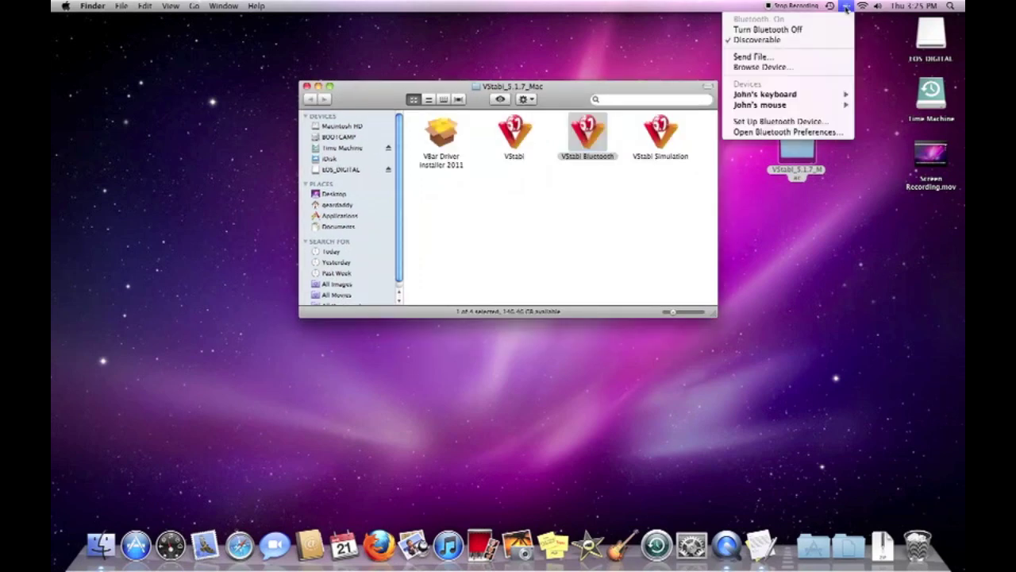
{"action": "left_click", "coordinate": [797, 133]}
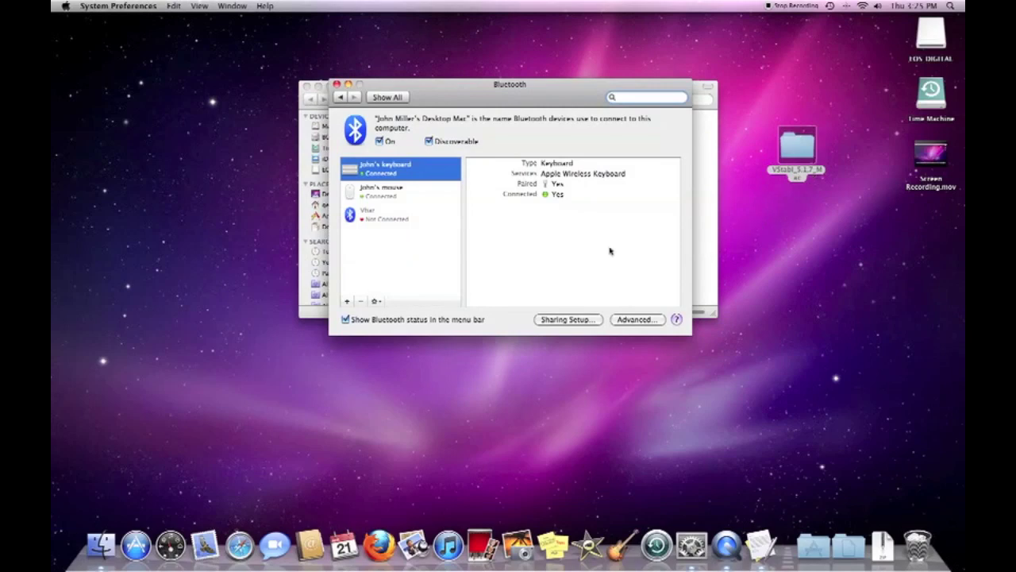
{"action": "left_click", "coordinate": [395, 220]}
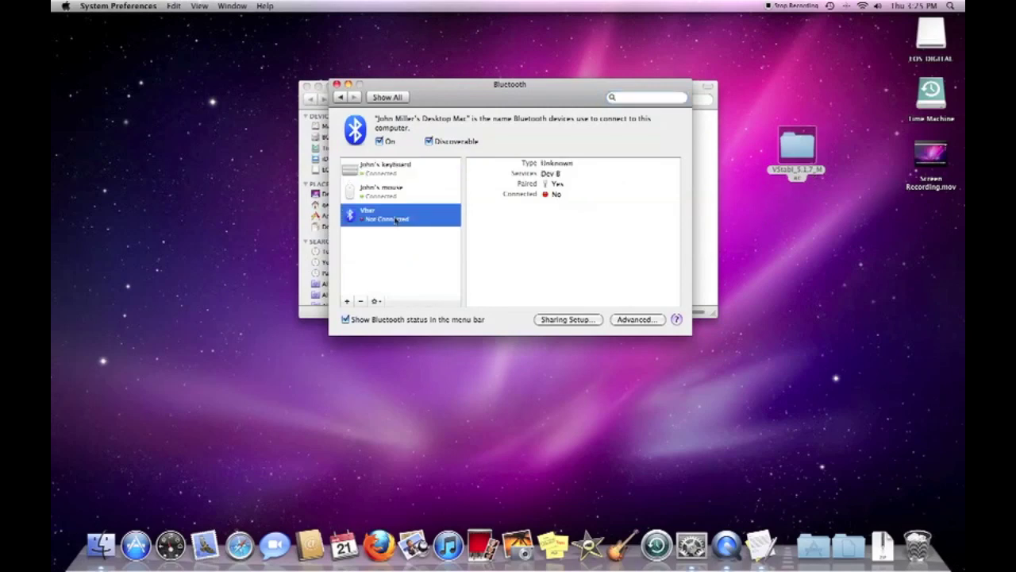
{"action": "left_click", "coordinate": [377, 302]}
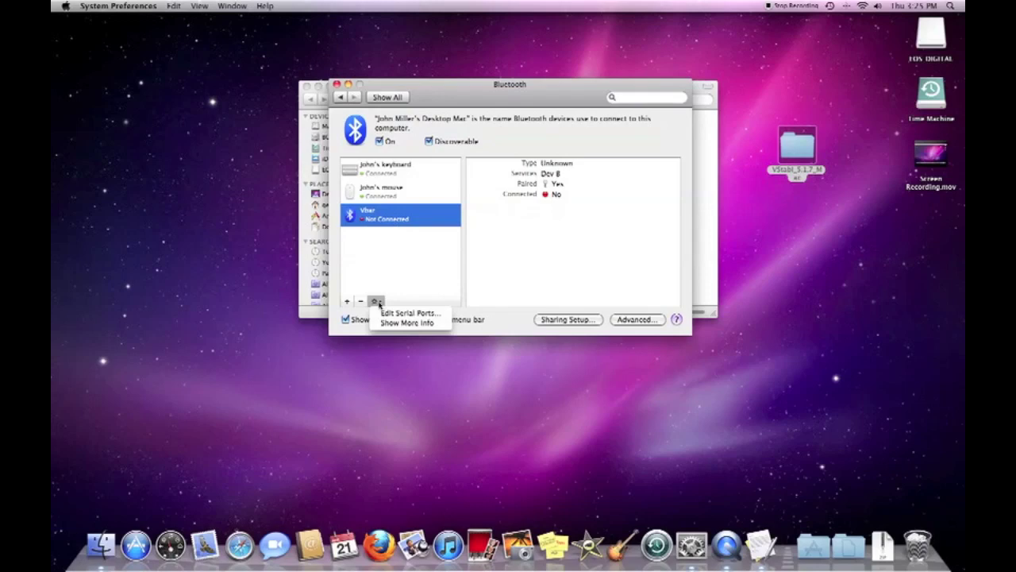
{"action": "left_click", "coordinate": [394, 313]}
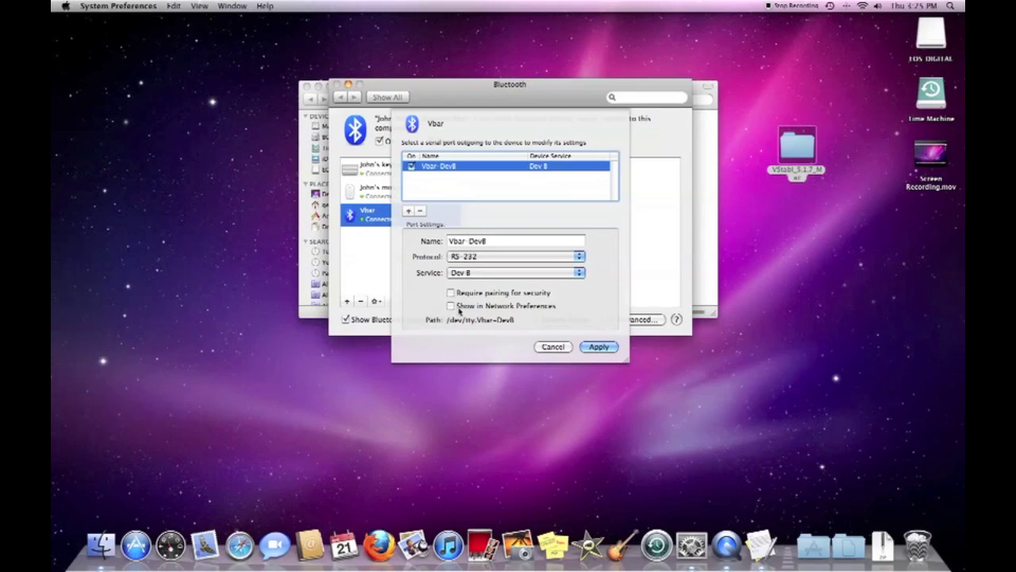
{"action": "left_click_drag", "start_coordinate": [448, 320], "coordinate": [524, 320]}
{"action": "right_click", "coordinate": [506, 320]}
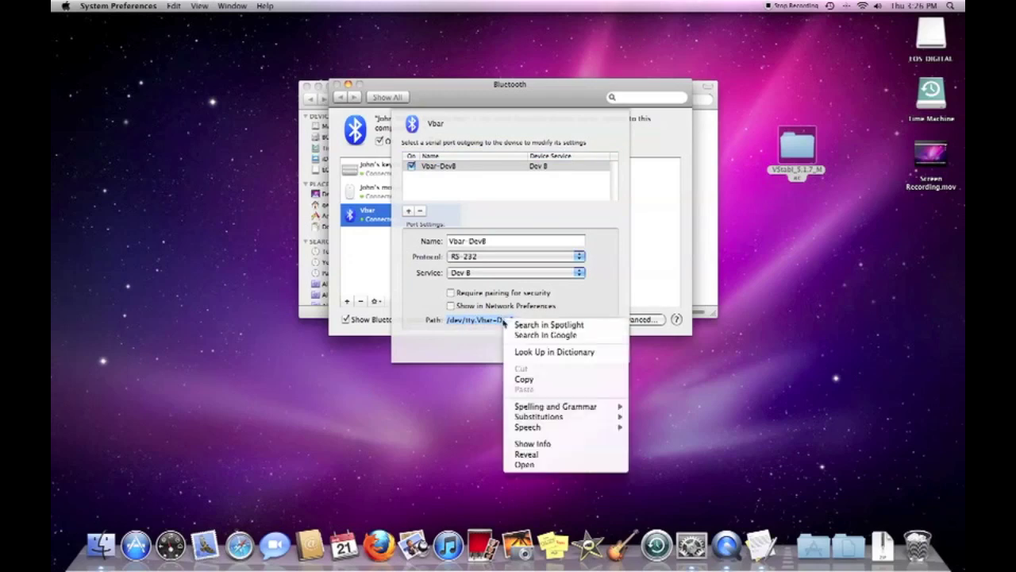
{"action": "left_click", "coordinate": [532, 379]}
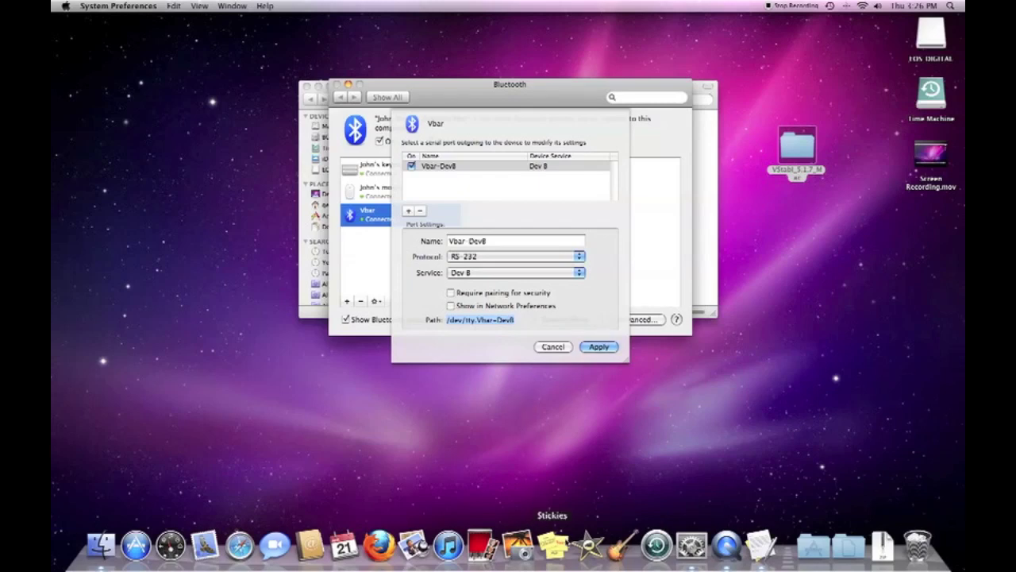
Step: Paste the copied port path into the blank sticky note and close the Bluetooth preferences without changing the serial port
{"action": "left_click", "coordinate": [554, 545]}
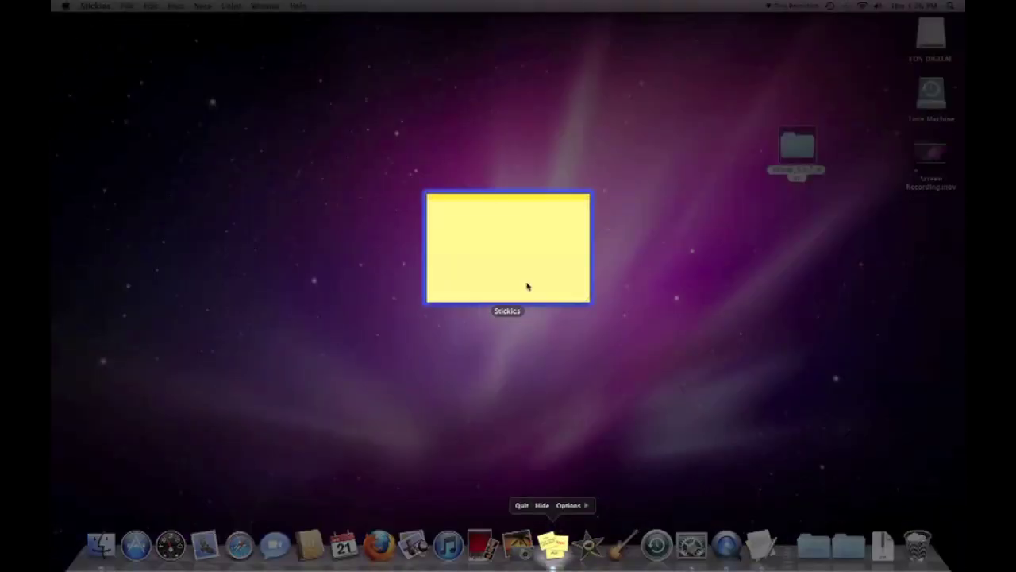
{"action": "left_click", "coordinate": [534, 233]}
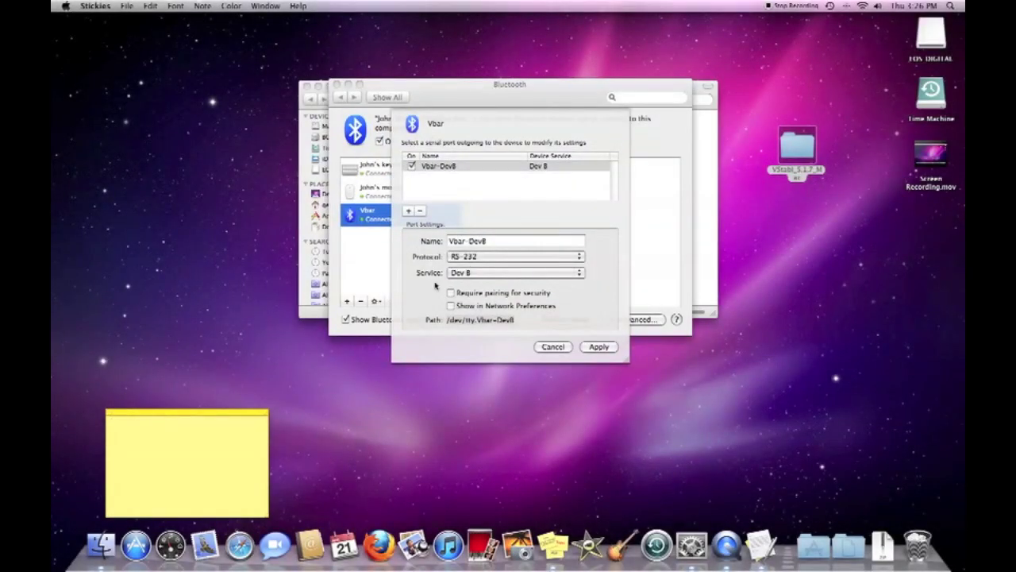
{"action": "right_click", "coordinate": [196, 426]}
{"action": "left_click", "coordinate": [204, 428]}
{"action": "left_click", "coordinate": [387, 427]}
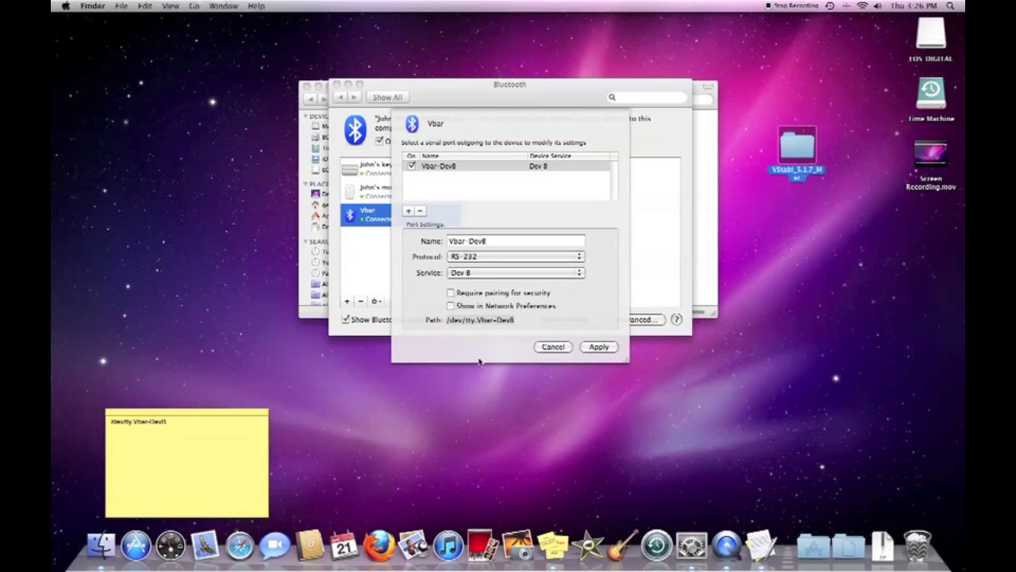
{"action": "left_click", "coordinate": [553, 347]}
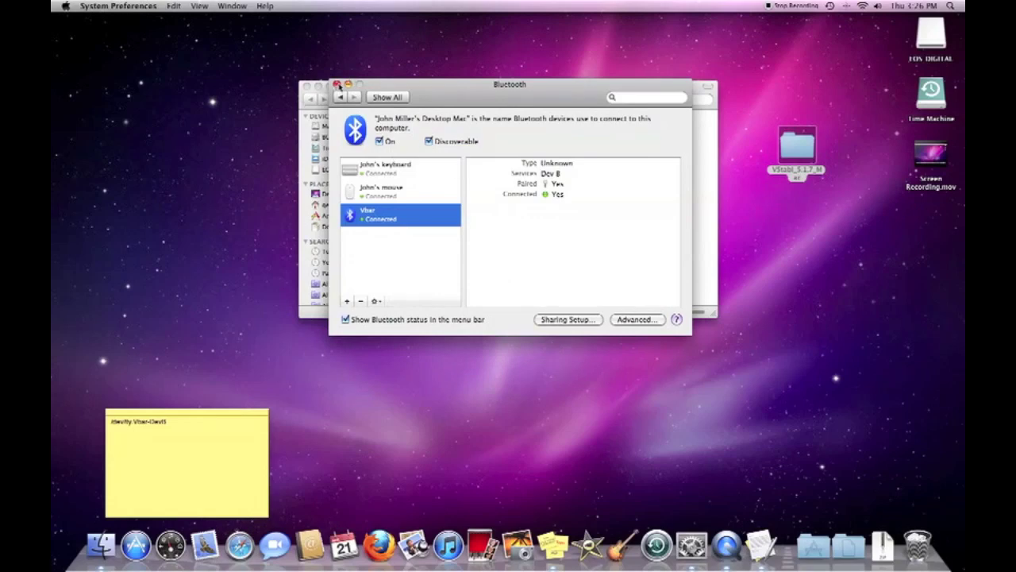
{"action": "left_click", "coordinate": [337, 85]}
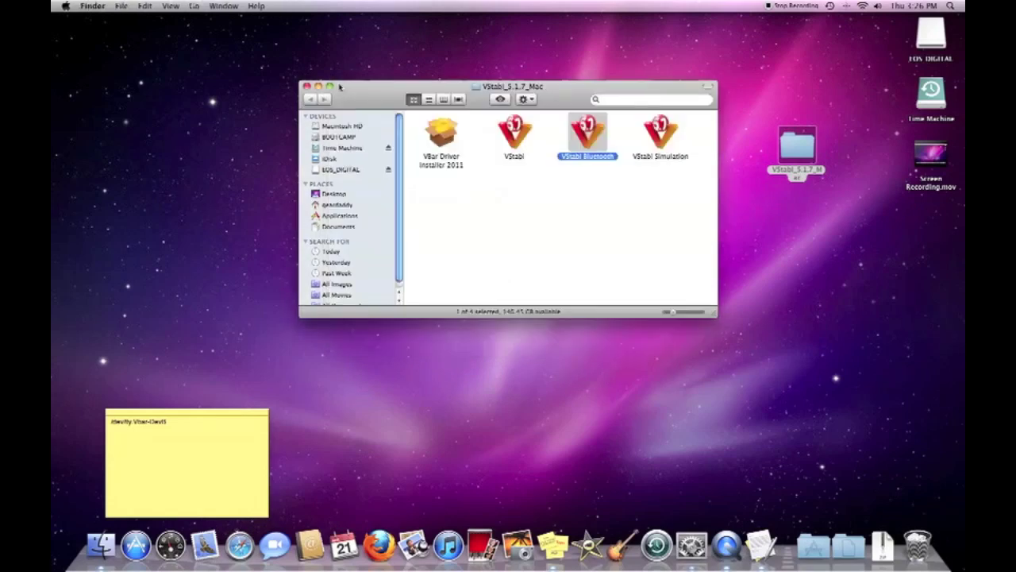
Step: Launch VStabi Bluetooth, allow the downloaded application to open, close the folder window and dismiss the port error
{"action": "double_click", "coordinate": [597, 119]}
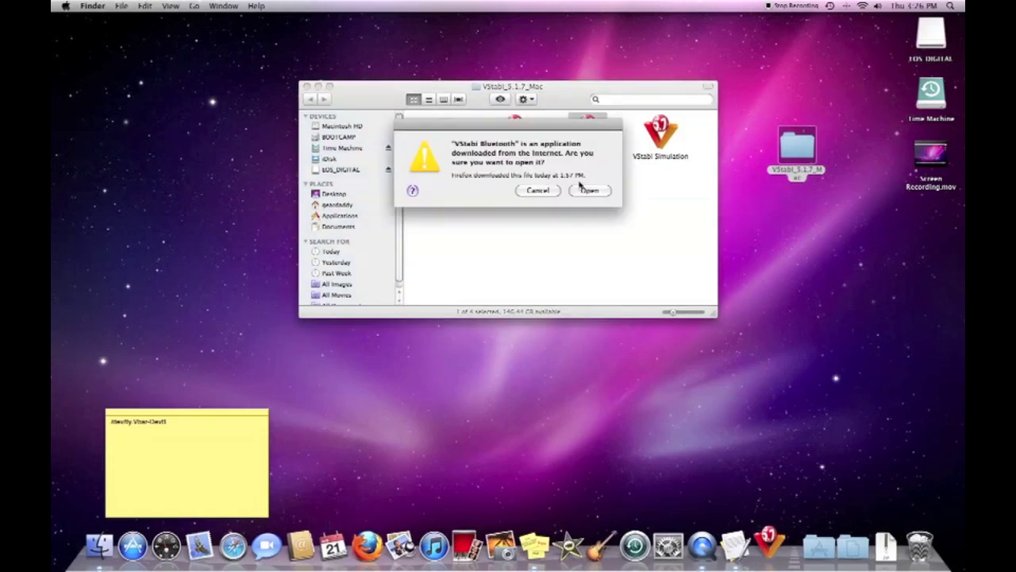
{"action": "left_click", "coordinate": [588, 191]}
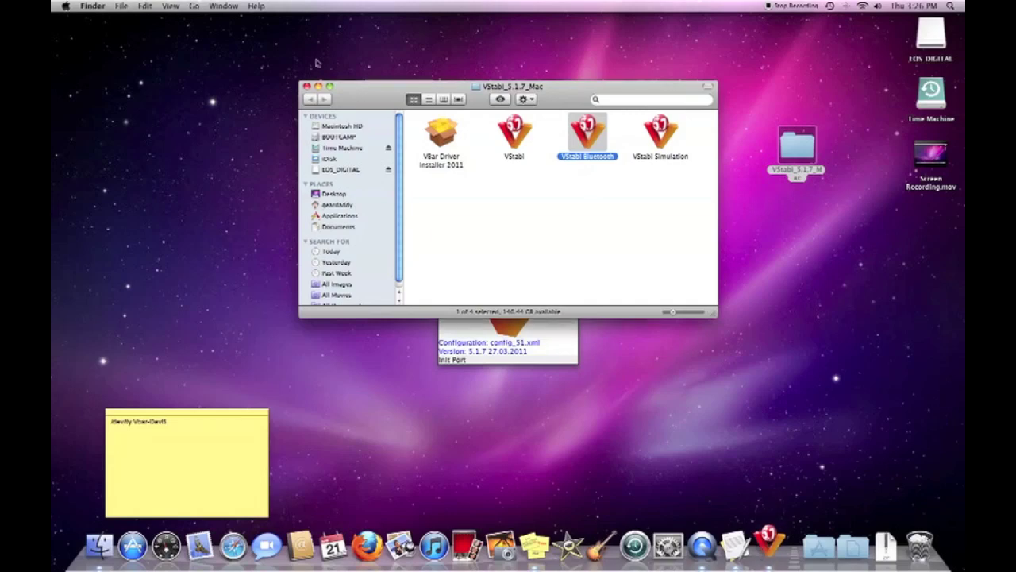
{"action": "left_click", "coordinate": [307, 86]}
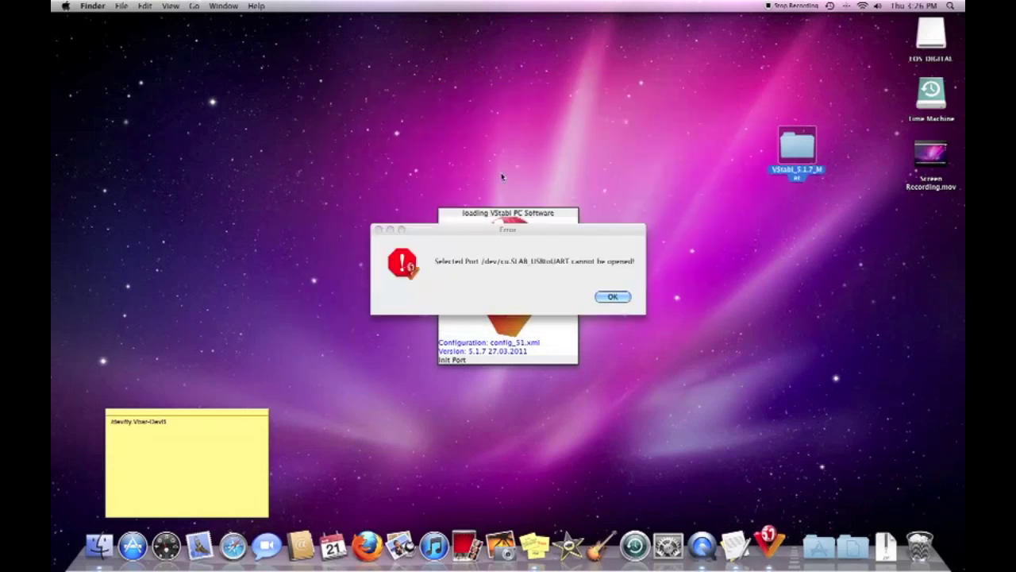
{"action": "left_click", "coordinate": [610, 300]}
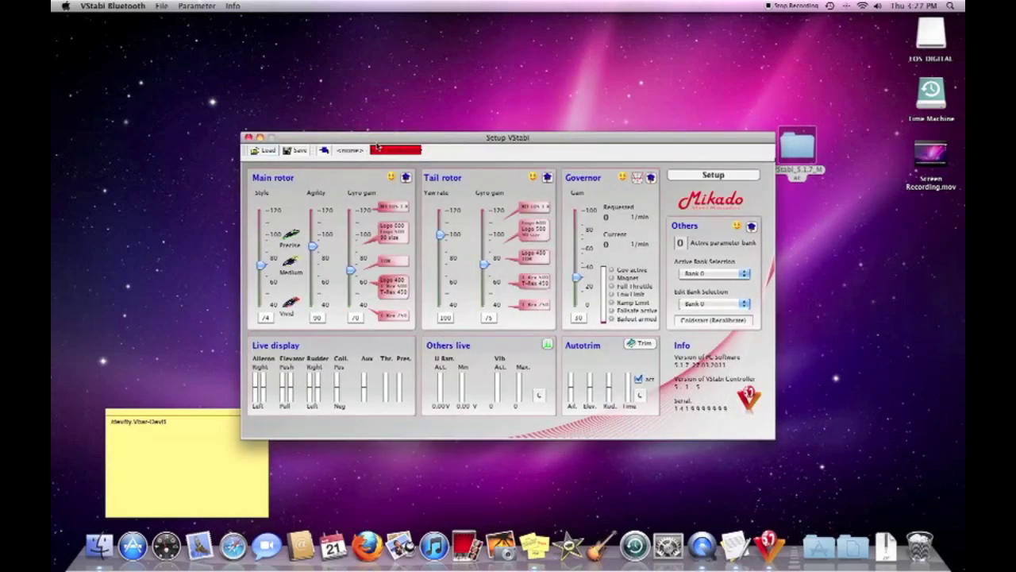
Step: Add the serial port /dev/tty.Vbar-DevB to the list of available ports in place of the default COM entry
{"action": "left_click_drag", "start_coordinate": [376, 141], "coordinate": [418, 89]}
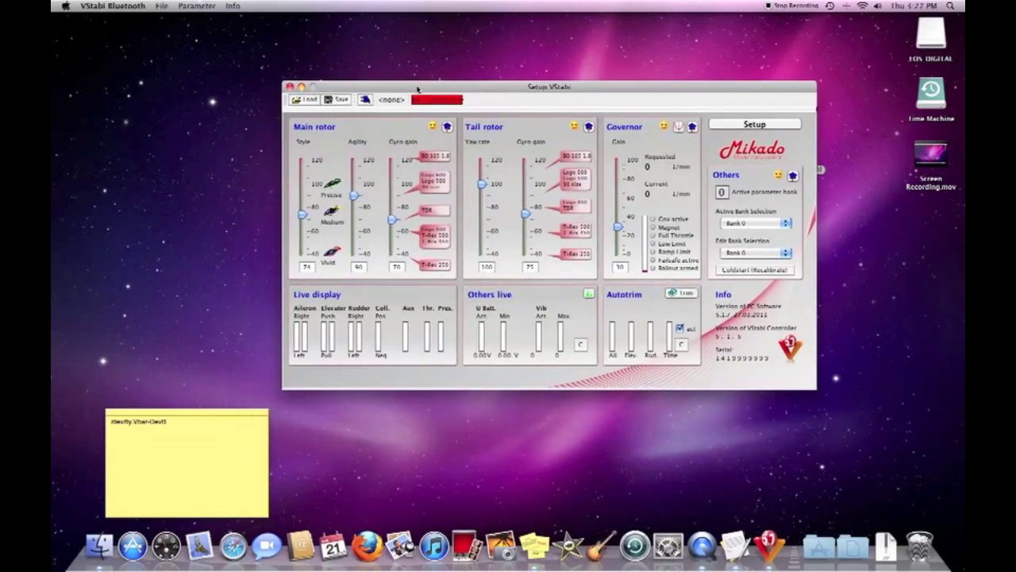
{"action": "left_click", "coordinate": [364, 100]}
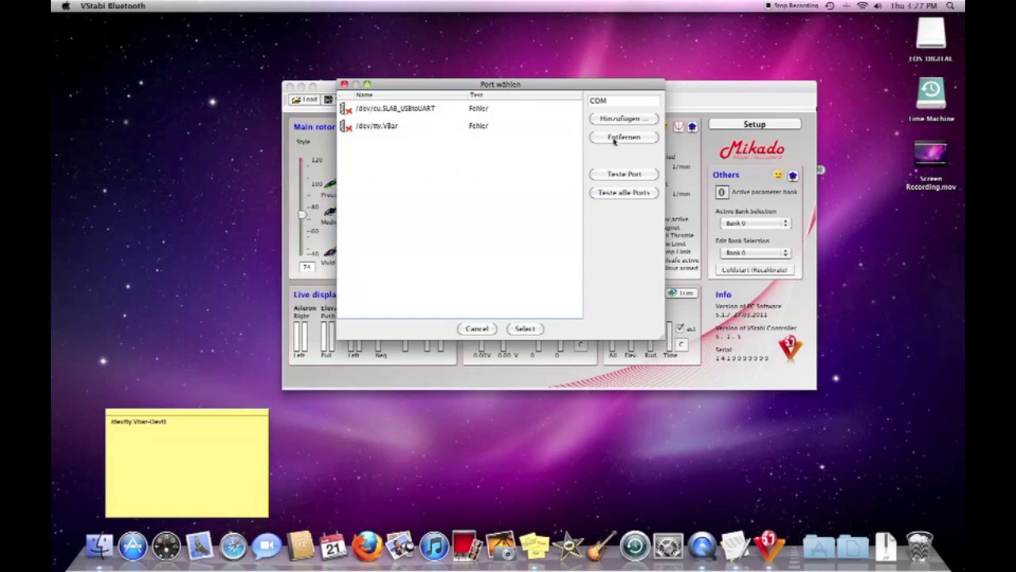
{"action": "left_click", "coordinate": [625, 100]}
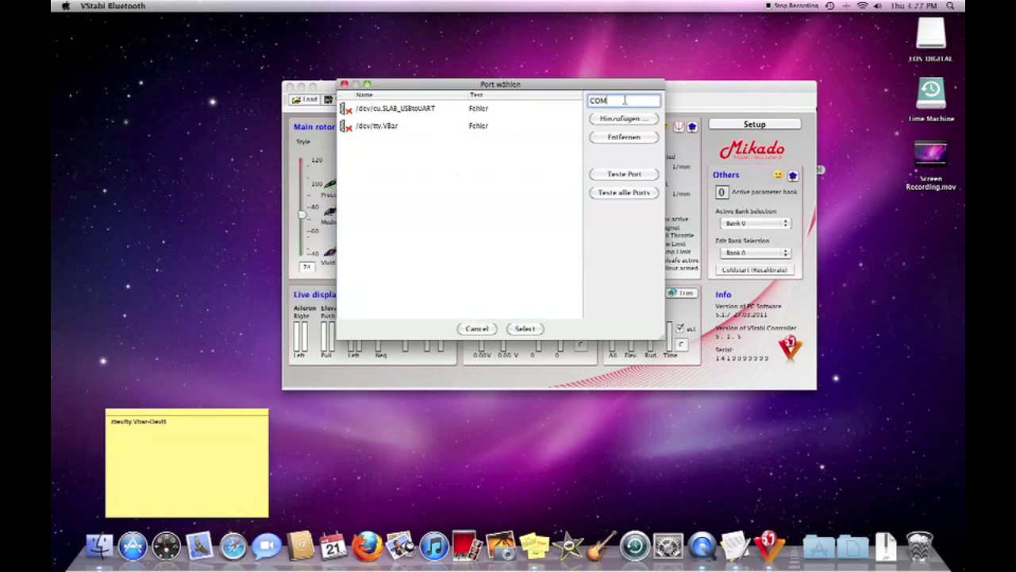
{"action": "key", "text": "BackSpace"}
{"action": "key", "text": "BackSpace"}
{"action": "key", "text": "BackSpace"}
{"action": "type", "text": "/"}
{"action": "type", "text": "dev/tty.Vbar Dev"}
{"action": "left_click", "coordinate": [628, 119]}
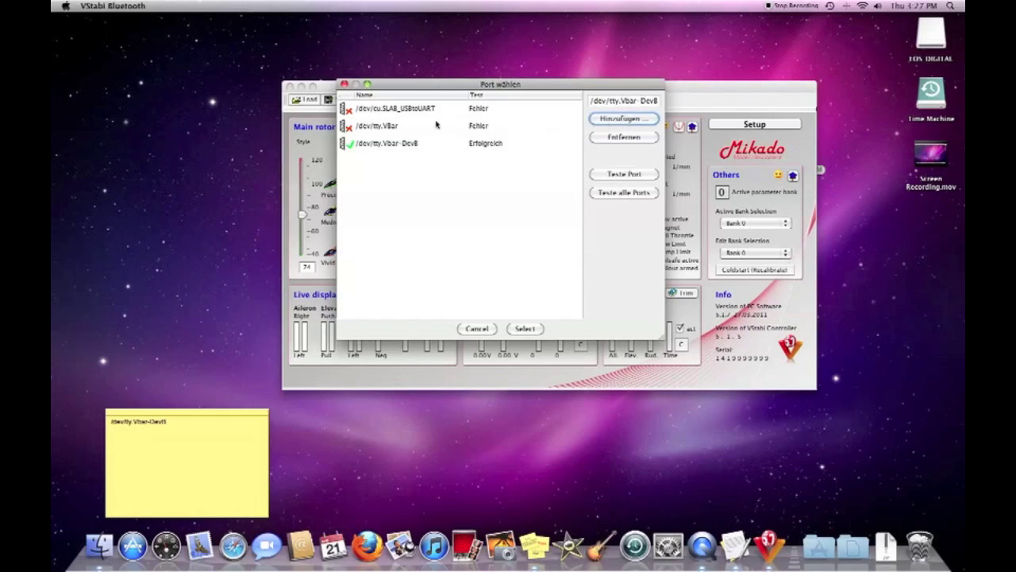
Step: Connect to the Vbar through the /dev/tty.Vbar-DevB port and open the Spektrum Analyzer
{"action": "left_click", "coordinate": [425, 147]}
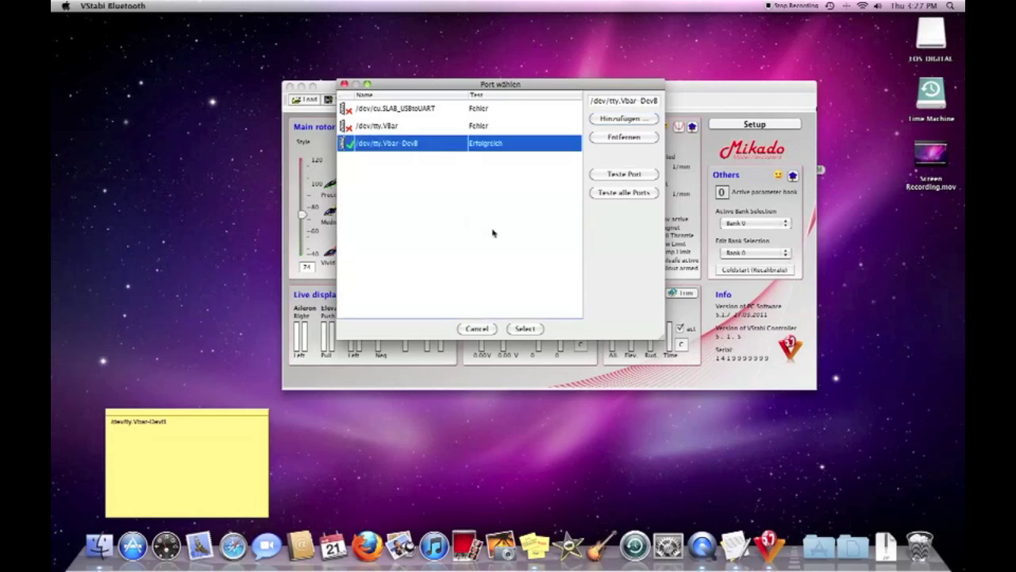
{"action": "left_click", "coordinate": [531, 328]}
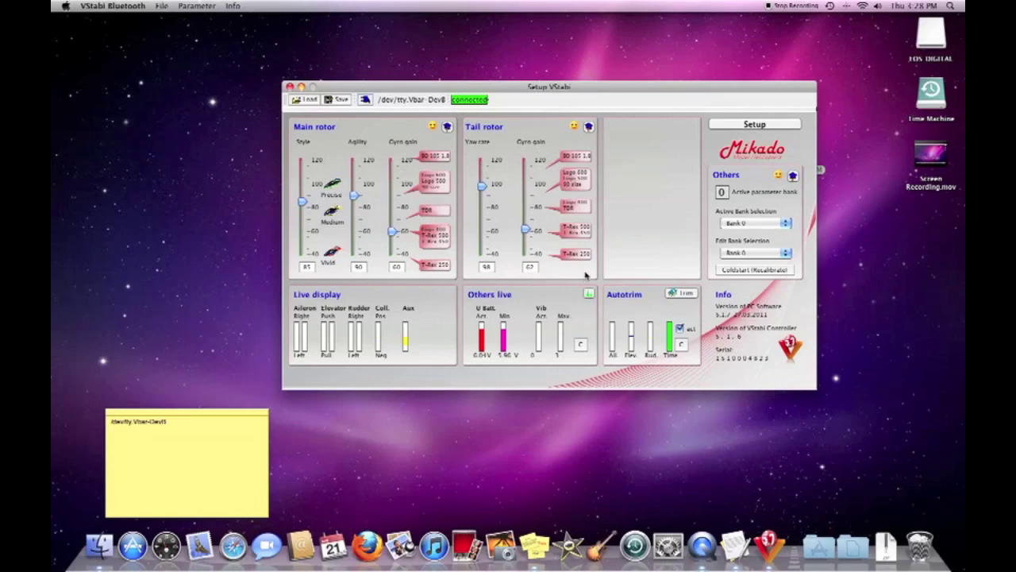
{"action": "left_click", "coordinate": [590, 293]}
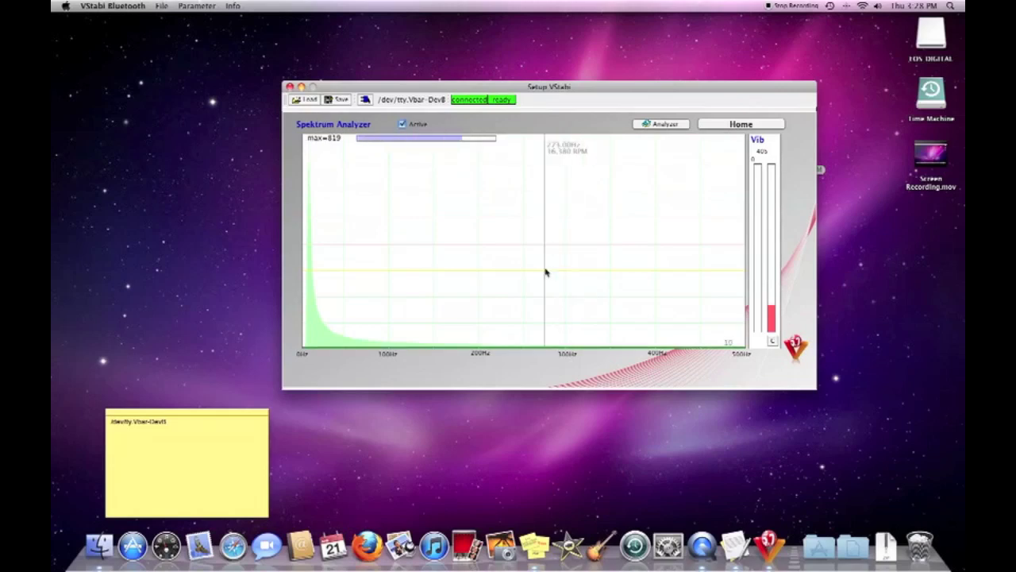
Step: Close the Setup VStabi window and reopen the VStabi_5.1.7_Mac folder on the desktop
{"action": "left_click", "coordinate": [290, 85]}
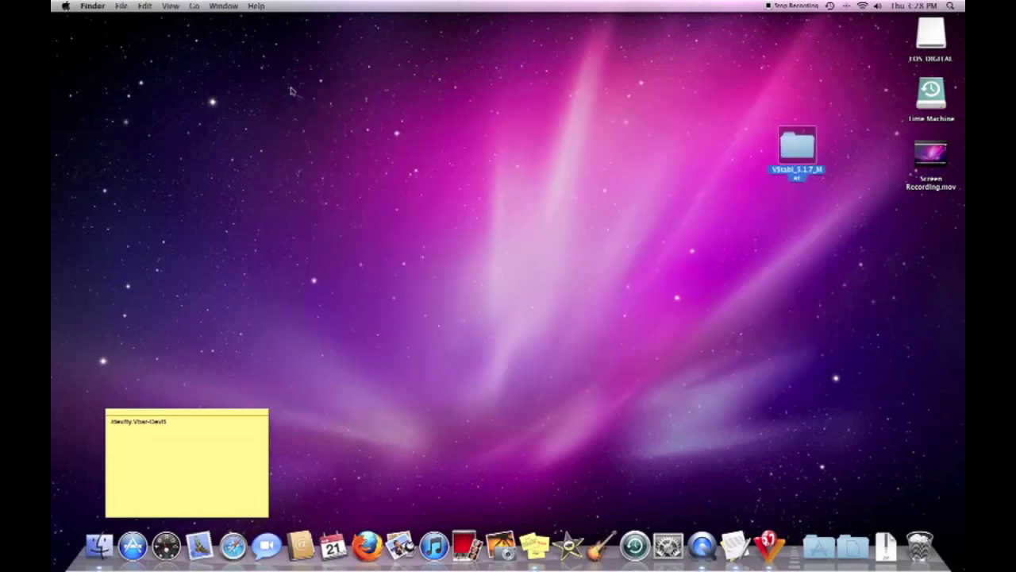
{"action": "double_click", "coordinate": [798, 151]}
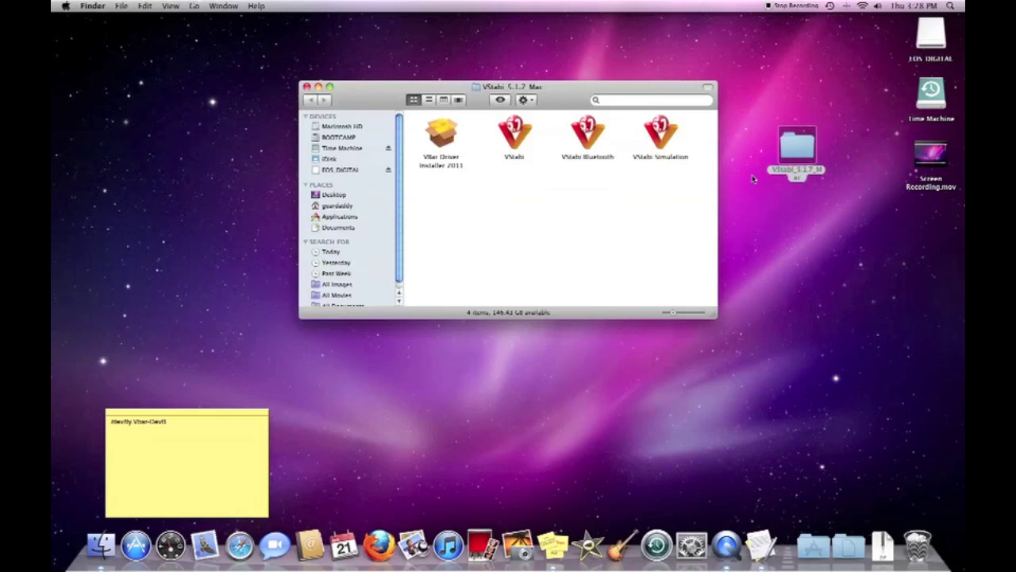